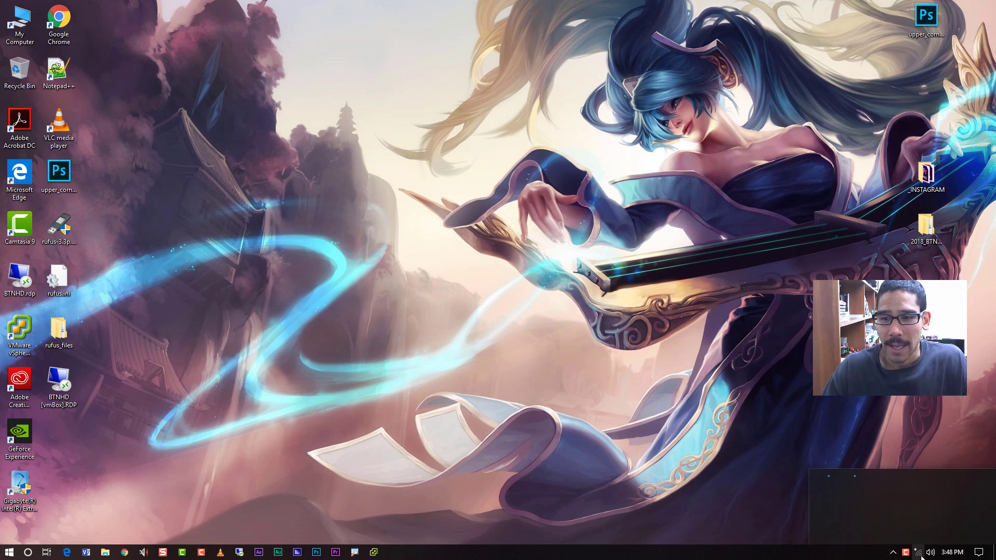
- Check the Wi-Fi network list and open Edge, which shows it is not connected
{"action": "left_click", "coordinate": [919, 553]}
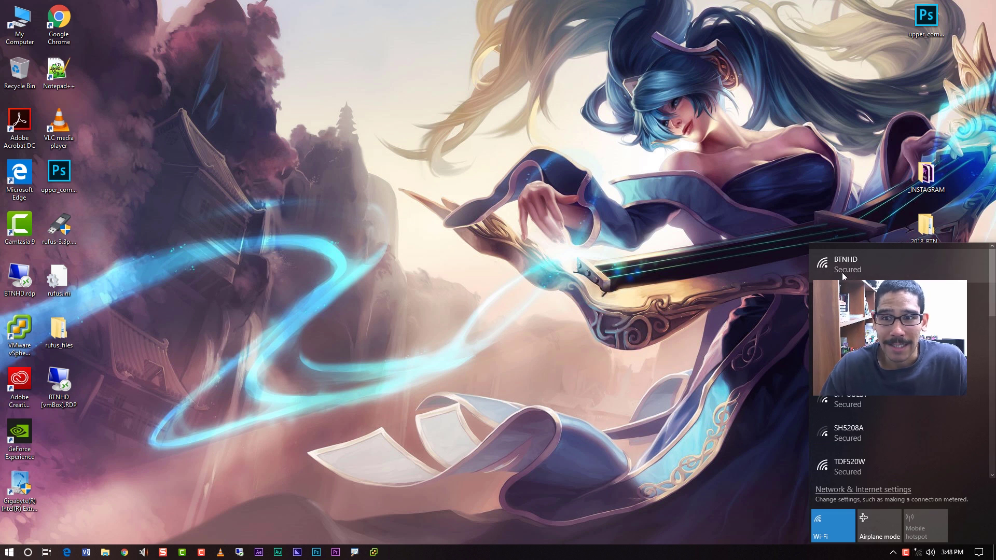
{"action": "left_click", "coordinate": [686, 340]}
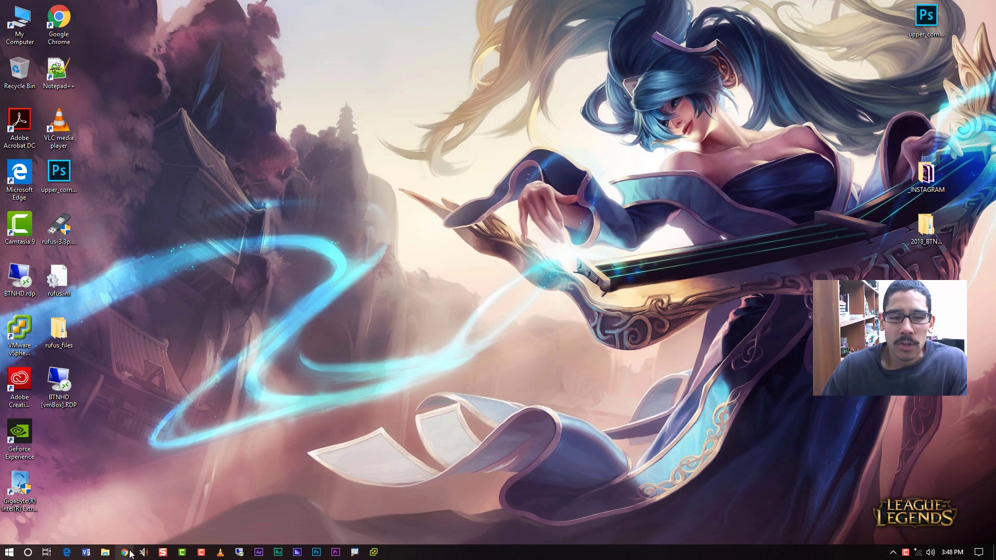
{"action": "left_click", "coordinate": [67, 552]}
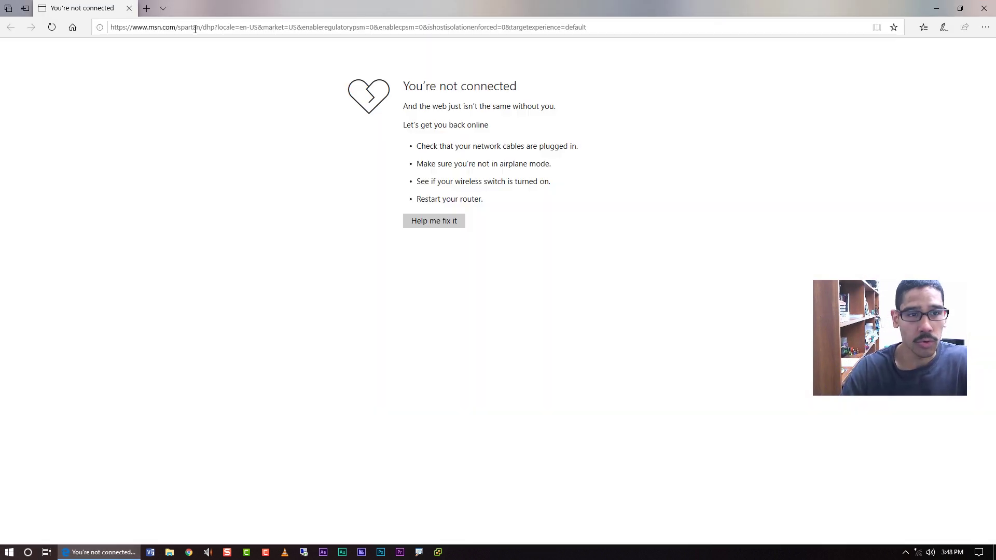
{"action": "left_click", "coordinate": [246, 30]}
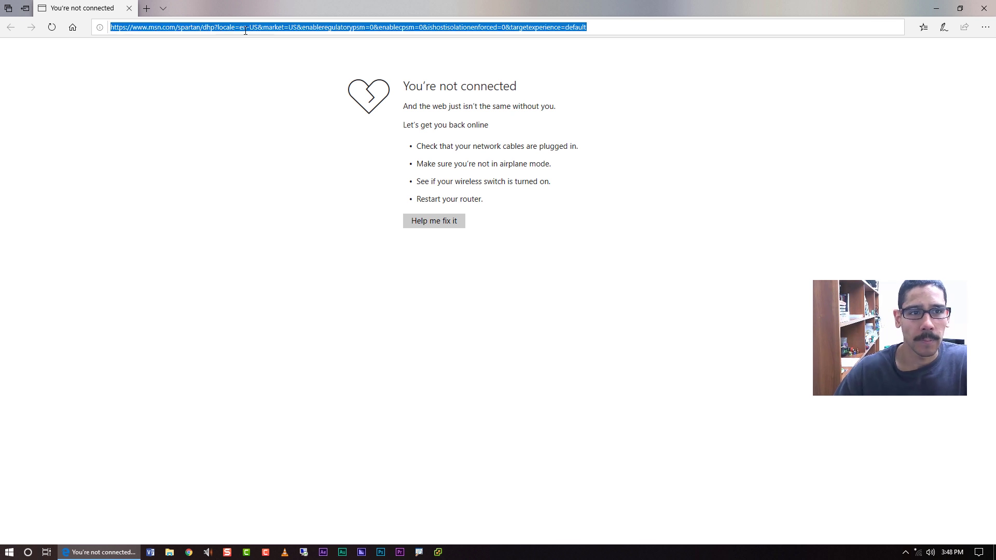
{"action": "left_click", "coordinate": [936, 8]}
- Connect to the BTNHD Wi-Fi network and bring the Edge window back
{"action": "left_click", "coordinate": [918, 552]}
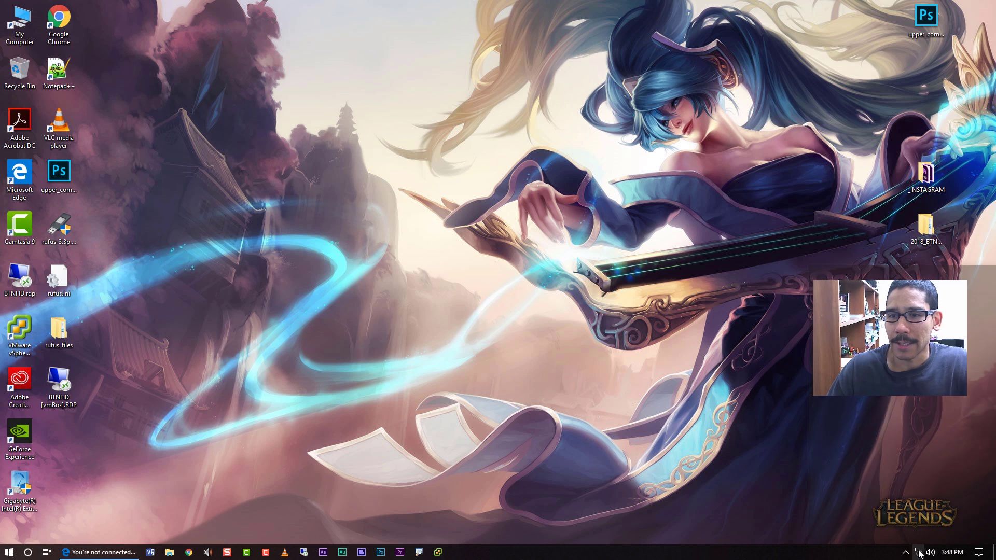
{"action": "left_click", "coordinate": [858, 271]}
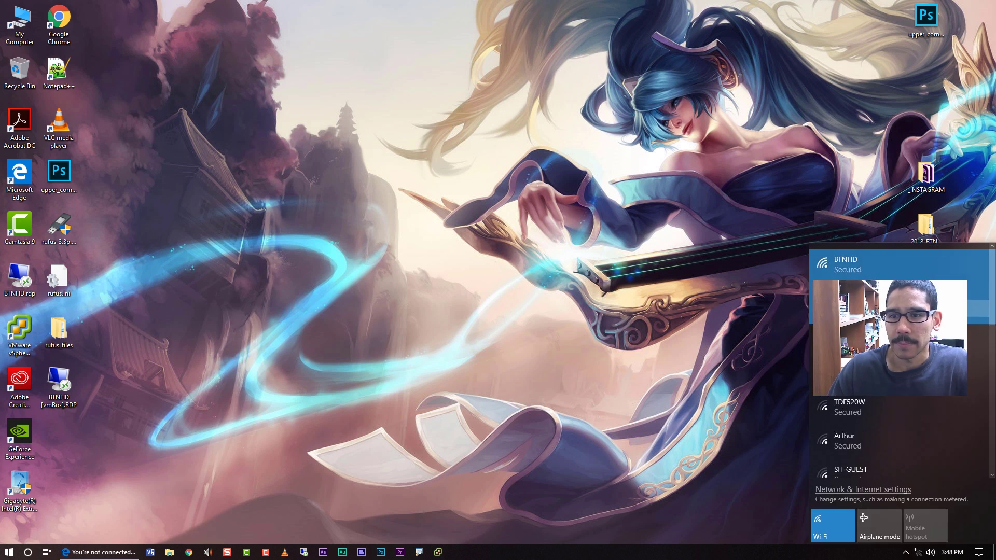
{"action": "left_click", "coordinate": [597, 332]}
{"action": "left_click", "coordinate": [98, 552]}
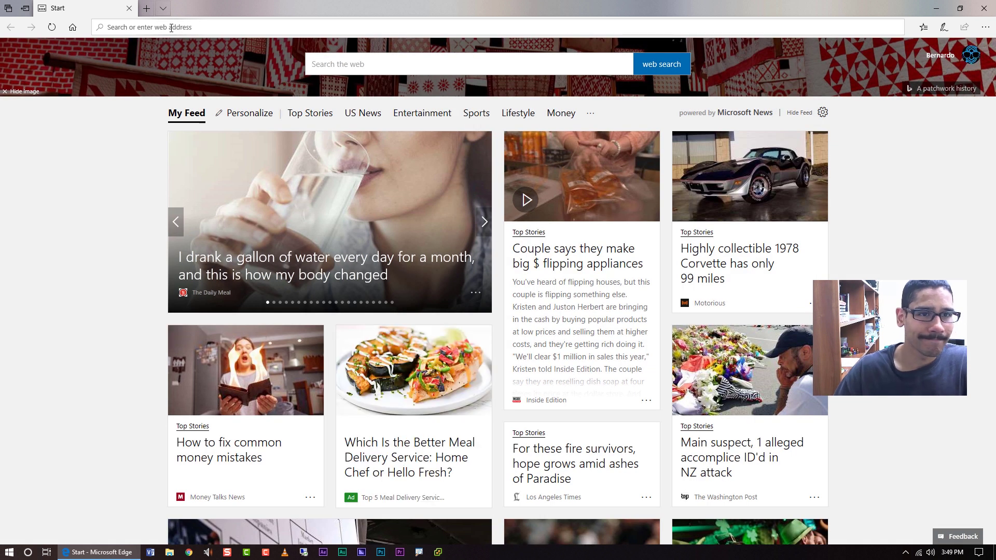
- Go to google.com and dismiss the Switch to Chrome suggestion
{"action": "left_click", "coordinate": [171, 28]}
{"action": "type", "text": "google.com"}
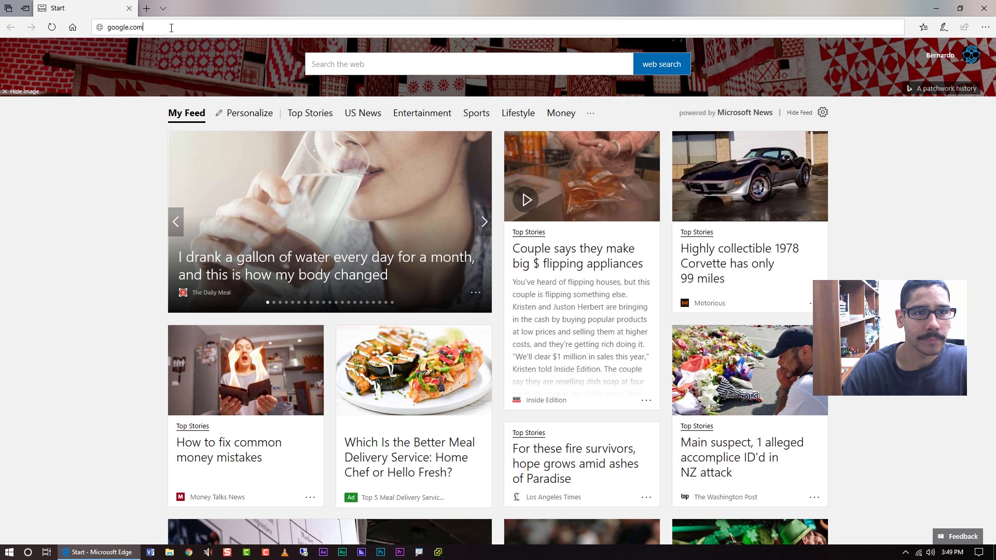
{"action": "key", "text": "Return"}
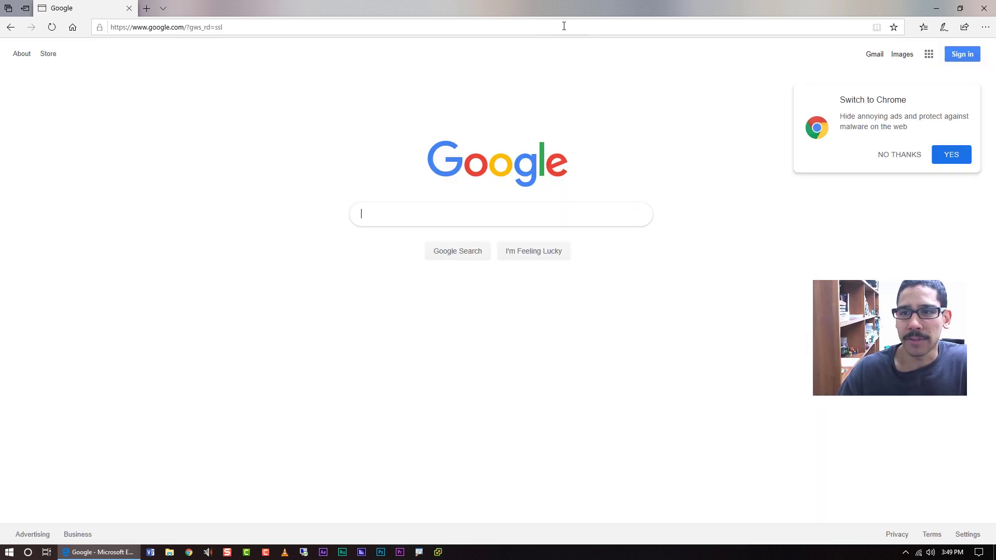
{"action": "left_click", "coordinate": [903, 154]}
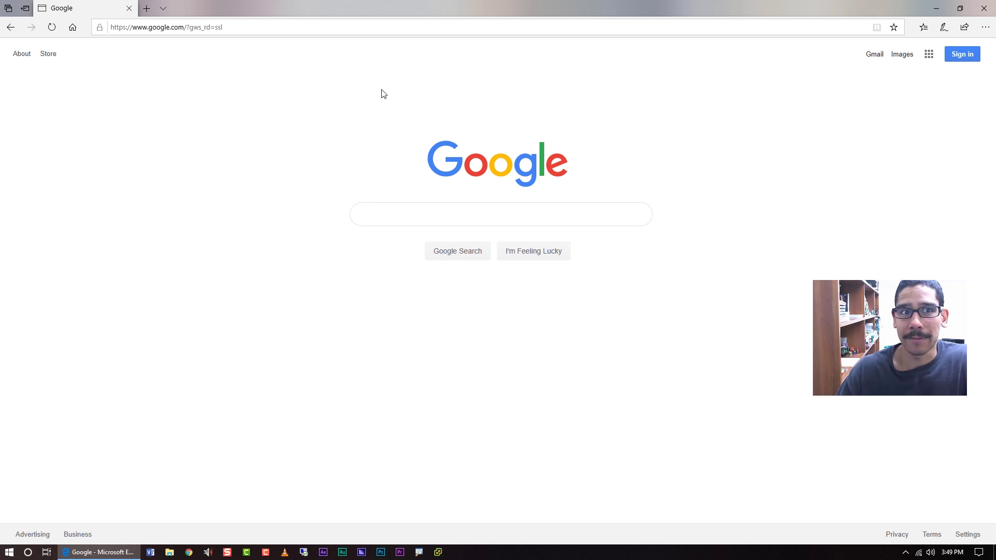
- Search Google for 'asus pce-ac56 driver'
{"action": "left_click", "coordinate": [422, 214]}
{"action": "type", "text": "aus"}
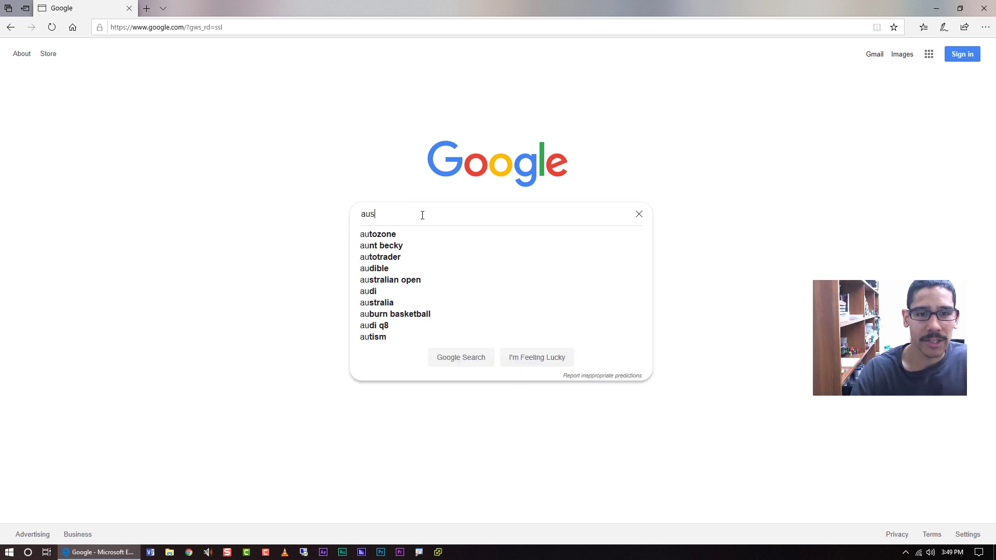
{"action": "key", "text": "BackSpace"}
{"action": "key", "text": "BackSpace"}
{"action": "type", "text": "su"}
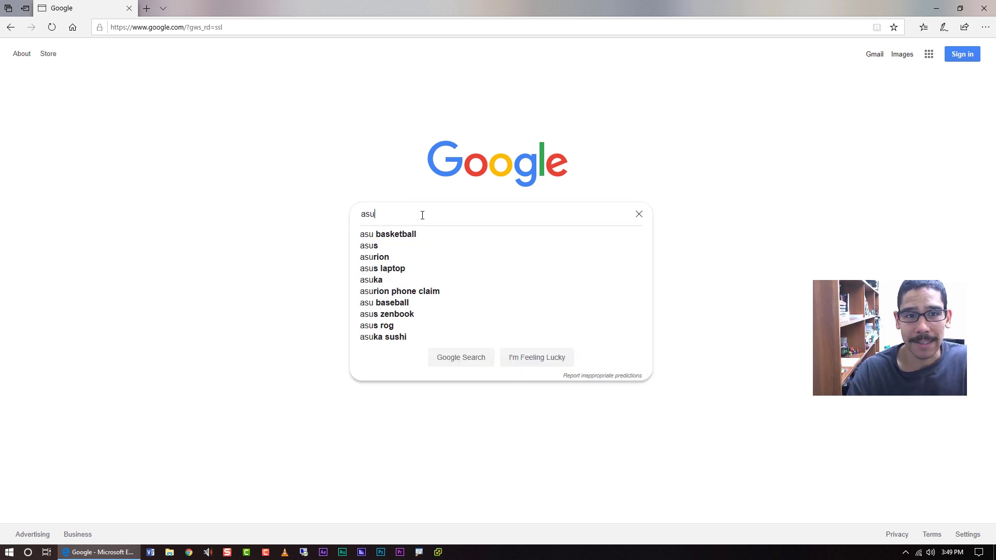
{"action": "type", "text": "s"}
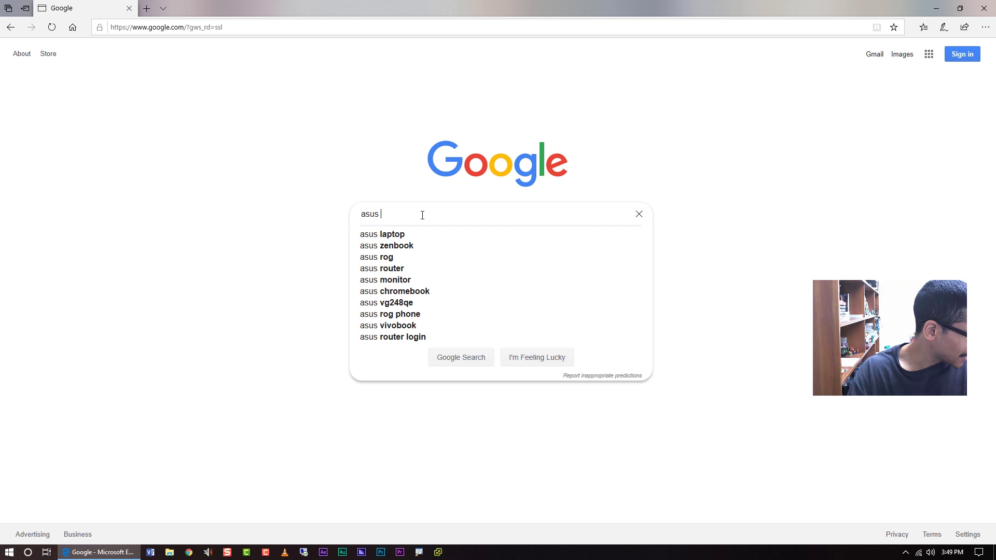
{"action": "type", "text": "c"}
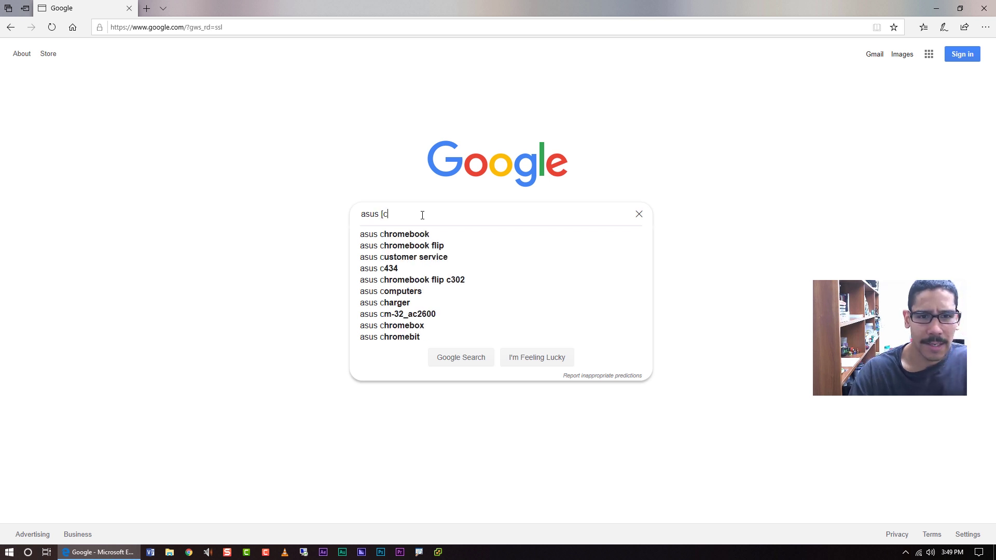
{"action": "key", "text": "BackSpace"}
{"action": "type", "text": "pce"}
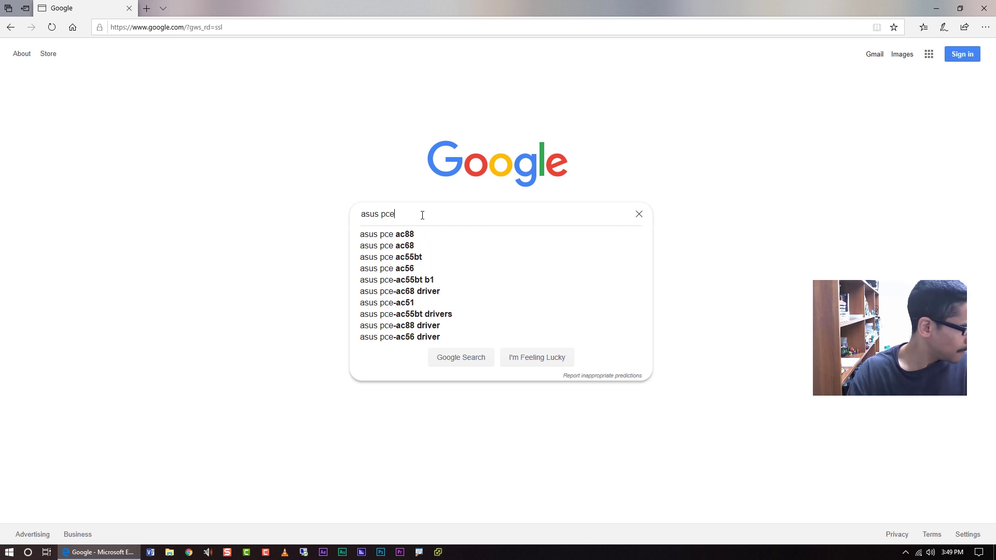
{"action": "type", "text": "-ac"}
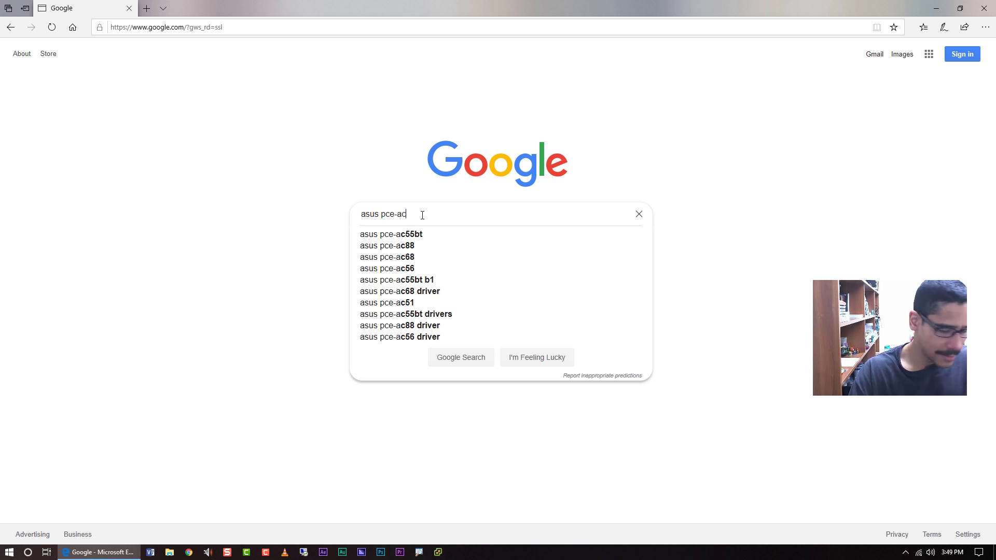
{"action": "type", "text": "56"}
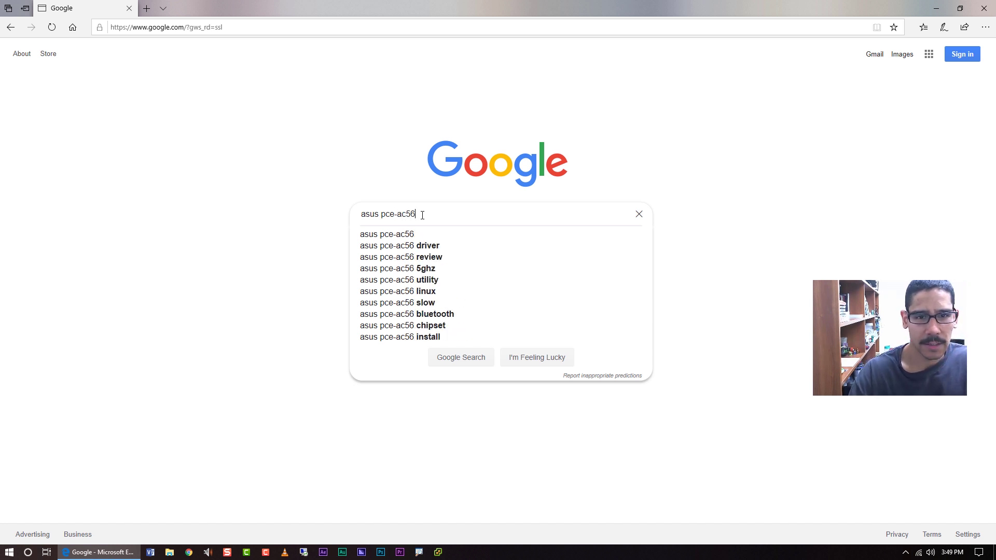
{"action": "type", "text": " driver"}
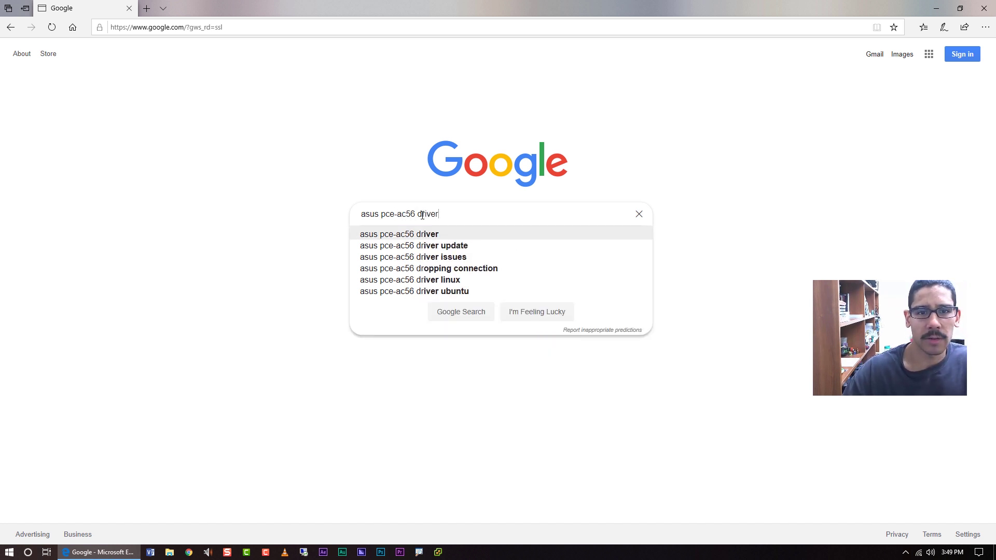
{"action": "key", "text": "Return"}
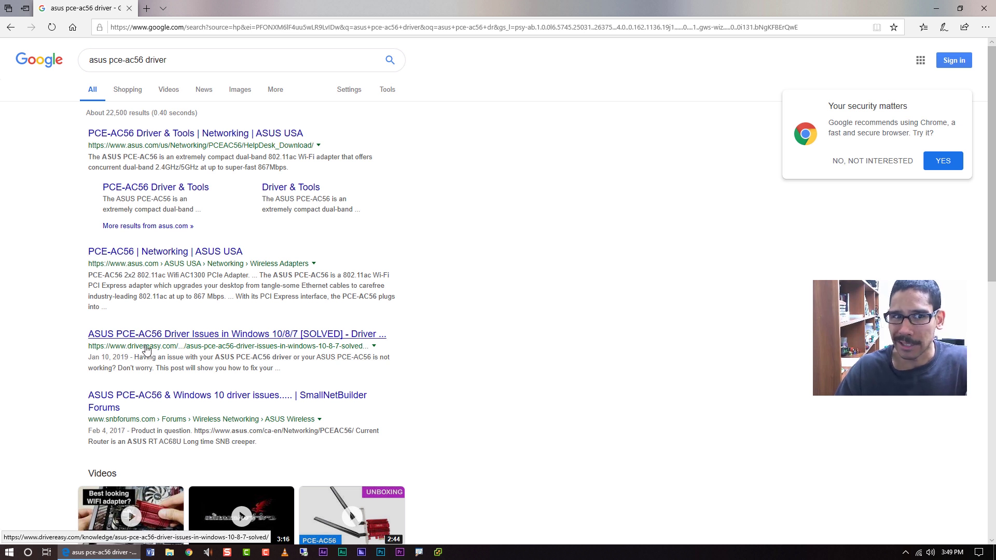
- Open ASUS's PCE-AC56 product page and its Driver & Tools support section
{"action": "left_click", "coordinate": [172, 257]}
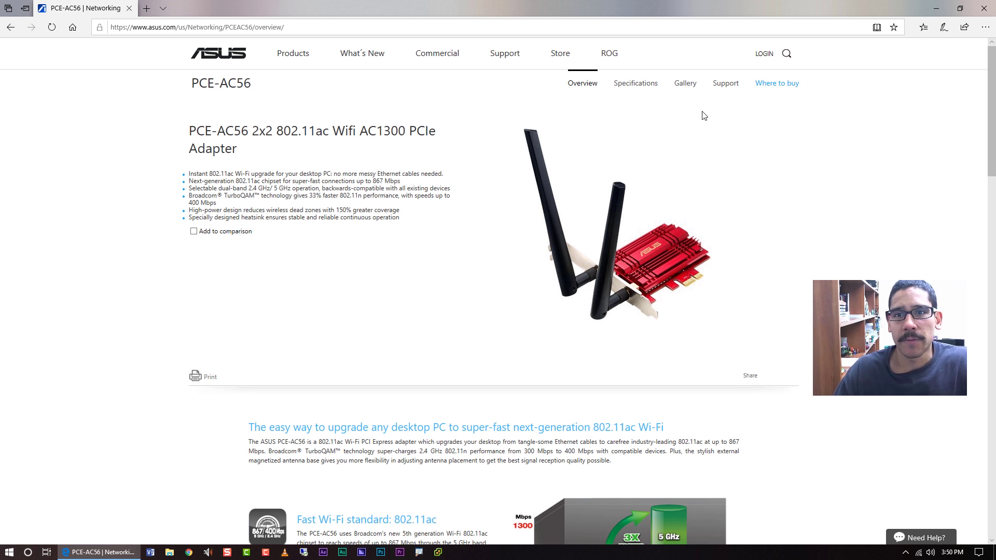
{"action": "left_click", "coordinate": [729, 86]}
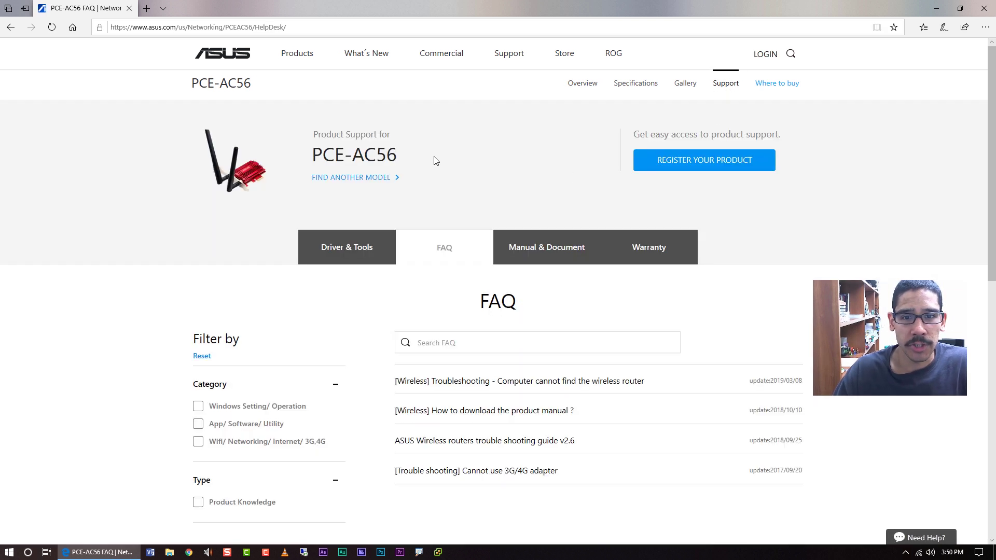
{"action": "scroll", "coordinate": [476, 203], "scroll_direction": "down", "scroll_amount": 2}
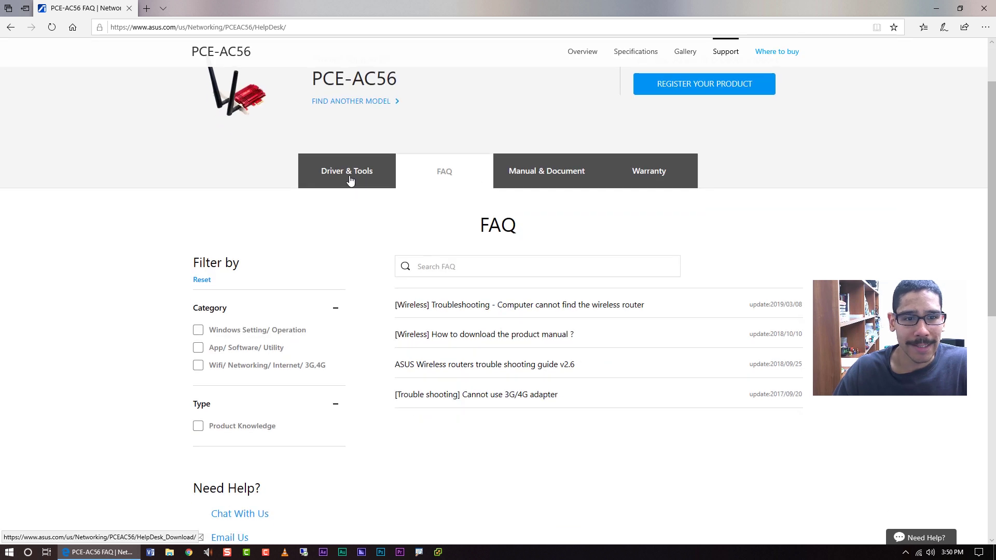
{"action": "left_click", "coordinate": [348, 174]}
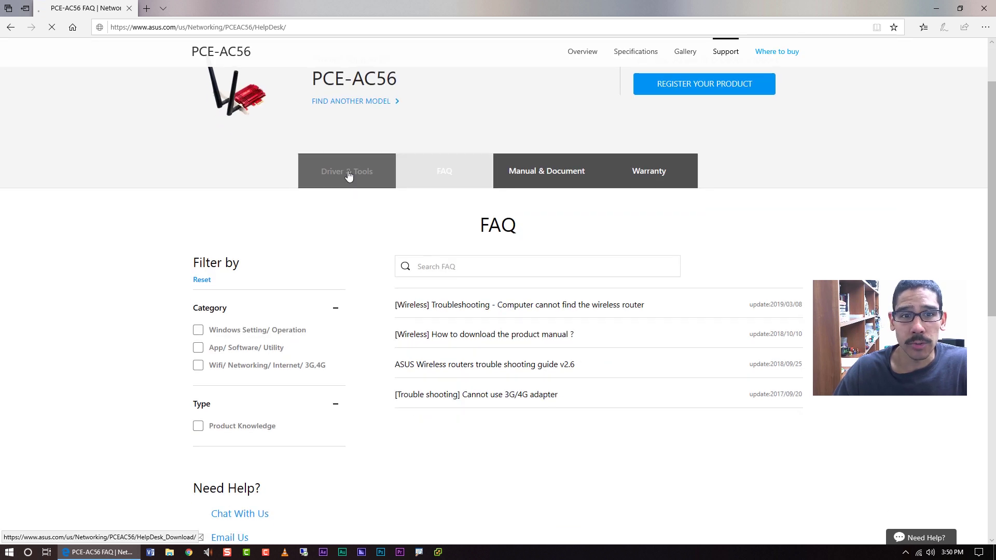
{"action": "scroll", "coordinate": [385, 222], "scroll_direction": "down", "scroll_amount": 2}
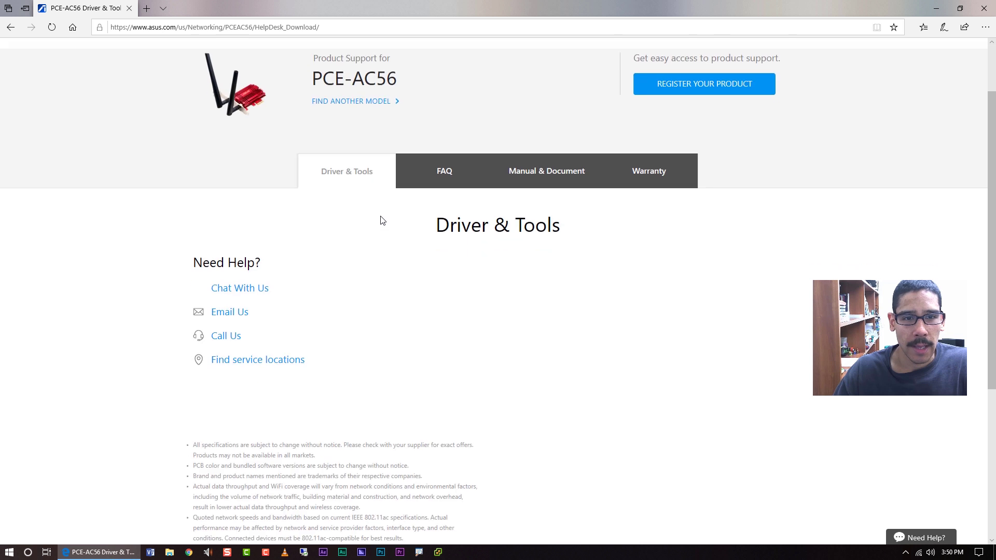
{"action": "scroll", "coordinate": [382, 220], "scroll_direction": "down", "scroll_amount": 2}
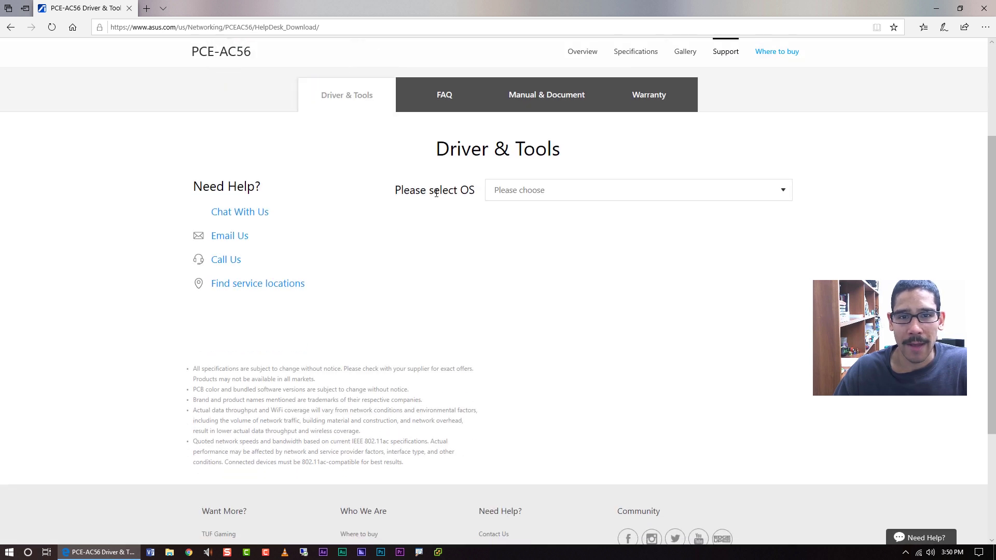
- Choose Windows 10 64-bit and download PCE-AC56 Utility version 2.1.3.8
{"action": "left_click", "coordinate": [509, 194]}
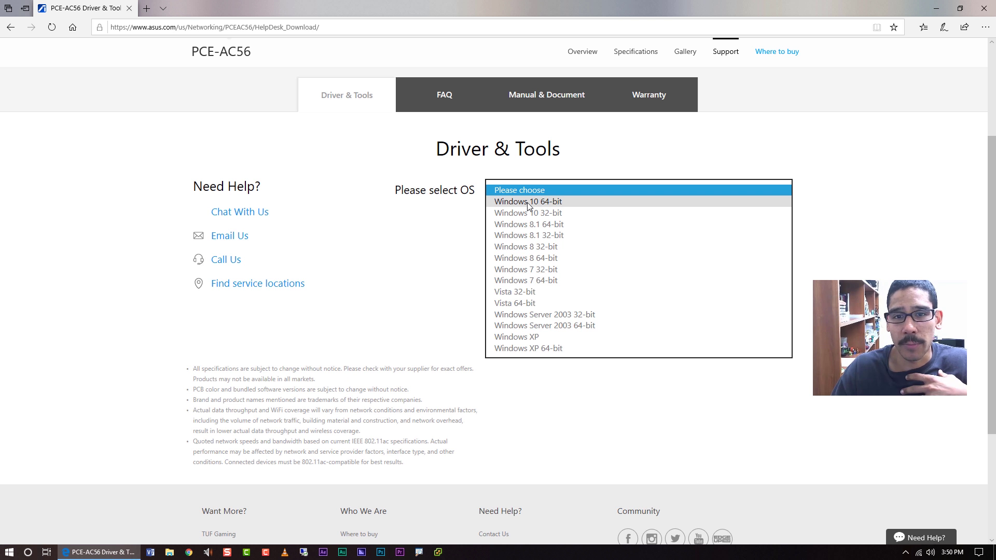
{"action": "left_click", "coordinate": [527, 202]}
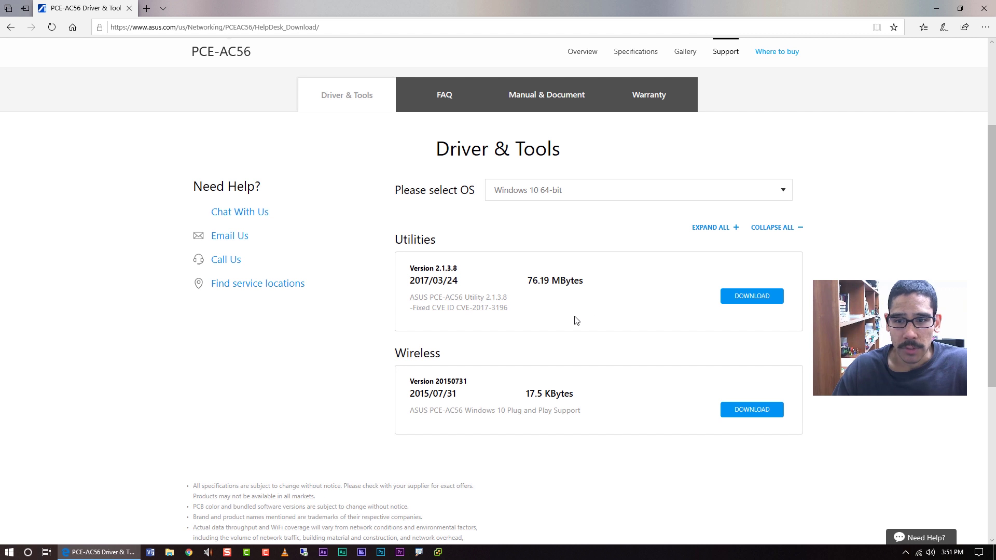
{"action": "left_click", "coordinate": [747, 295]}
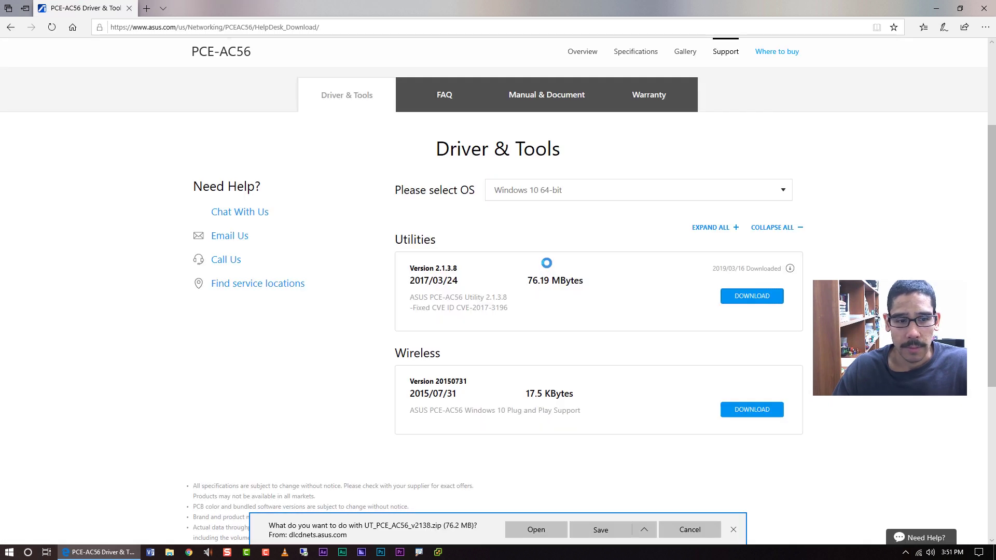
- Save UT_PCE_AC56_v2138.zip to the Desktop, then download the Windows 10 wireless Plug and Play file
{"action": "left_click", "coordinate": [642, 529]}
{"action": "left_click", "coordinate": [612, 513]}
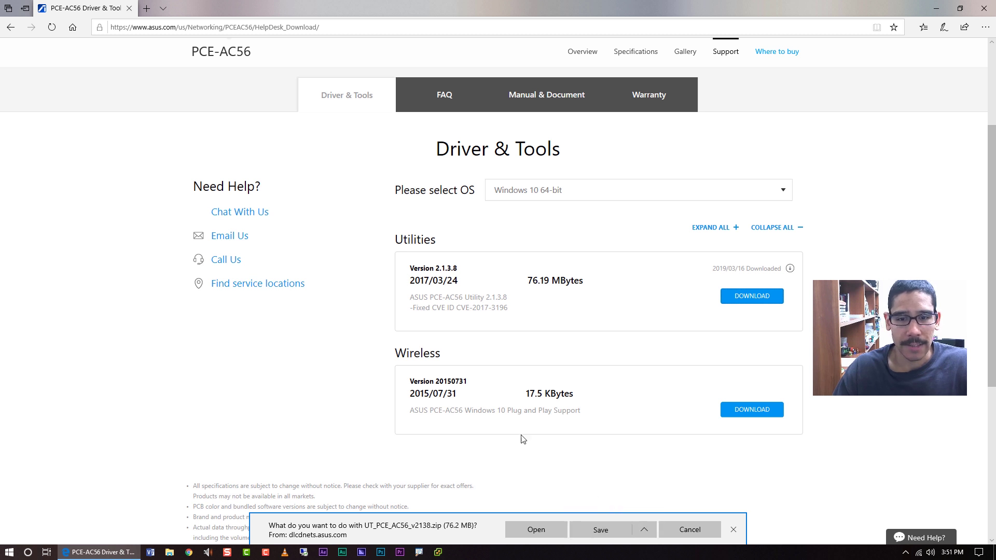
{"action": "left_click", "coordinate": [43, 77]}
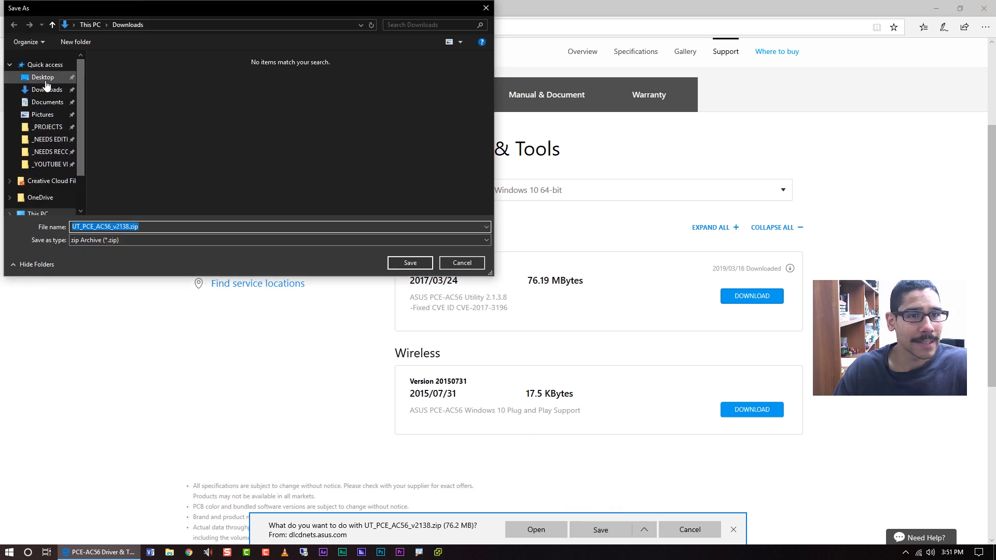
{"action": "left_click", "coordinate": [410, 263]}
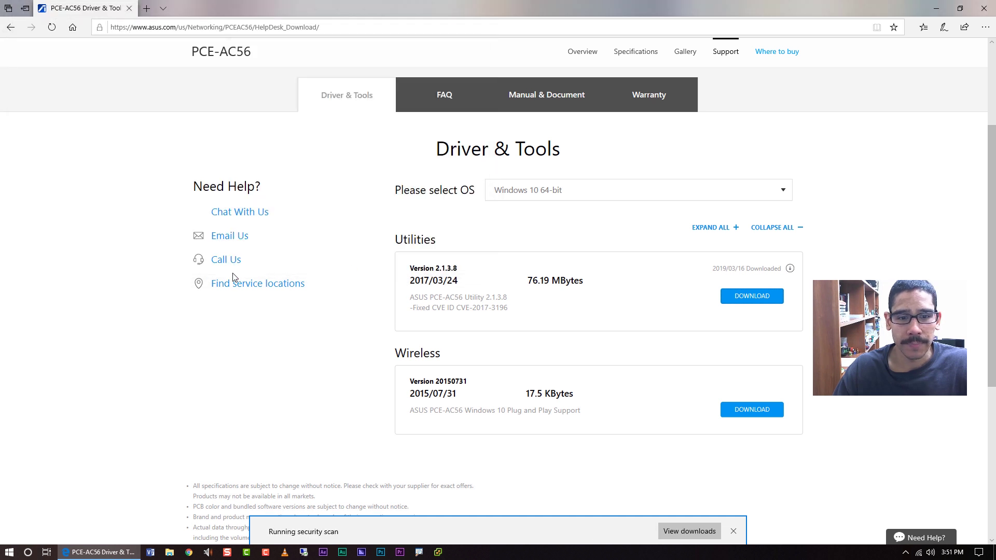
{"action": "left_click", "coordinate": [758, 411]}
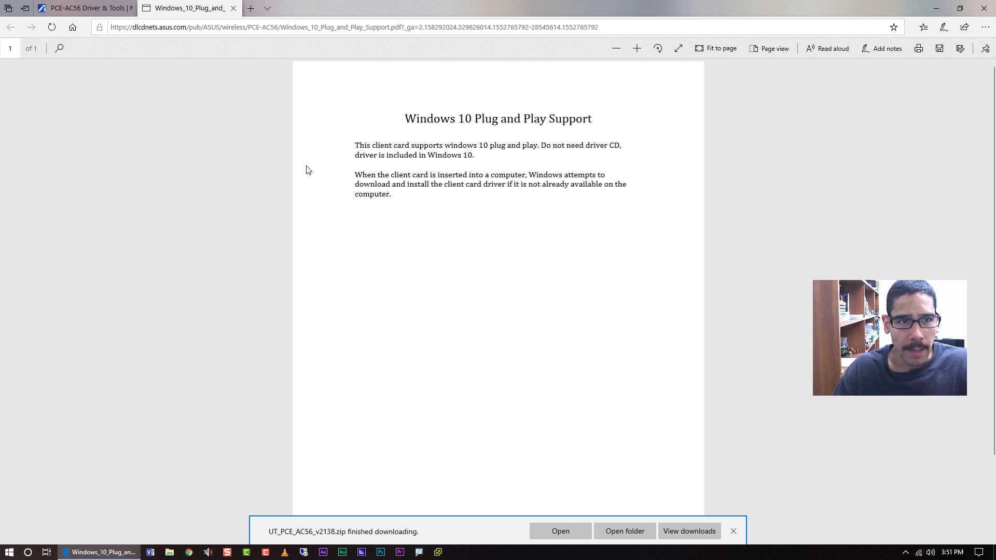
- Read the Windows 10 Plug and Play Support PDF, then return to the Driver & Tools tab
{"action": "left_click", "coordinate": [83, 8]}
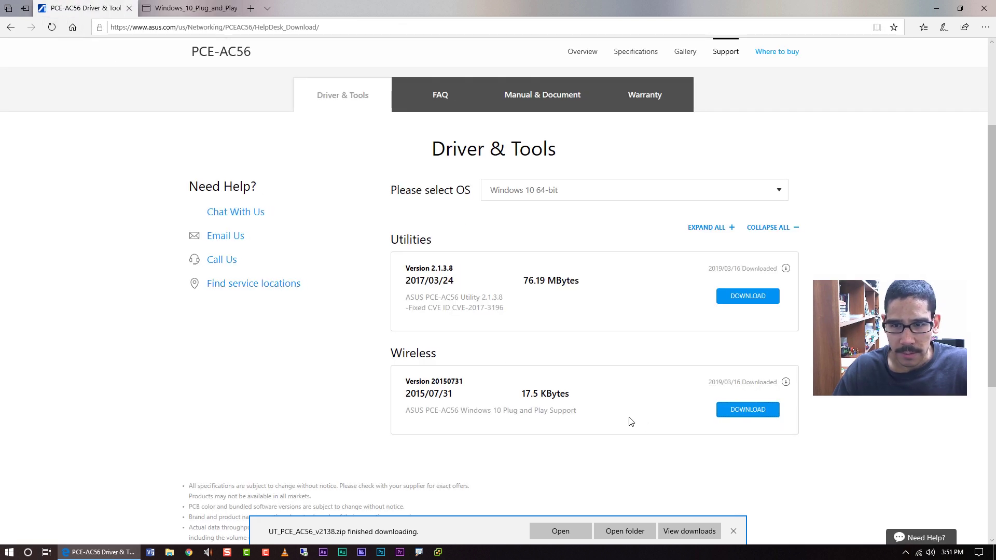
{"action": "key", "text": "ctrl+Tab"}
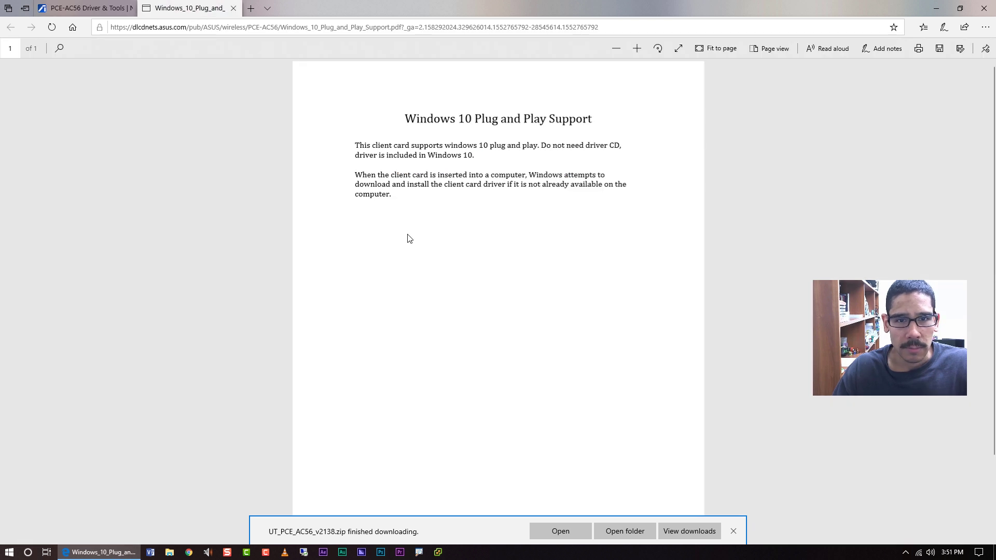
{"action": "scroll", "coordinate": [408, 238], "scroll_direction": "down", "scroll_amount": 1}
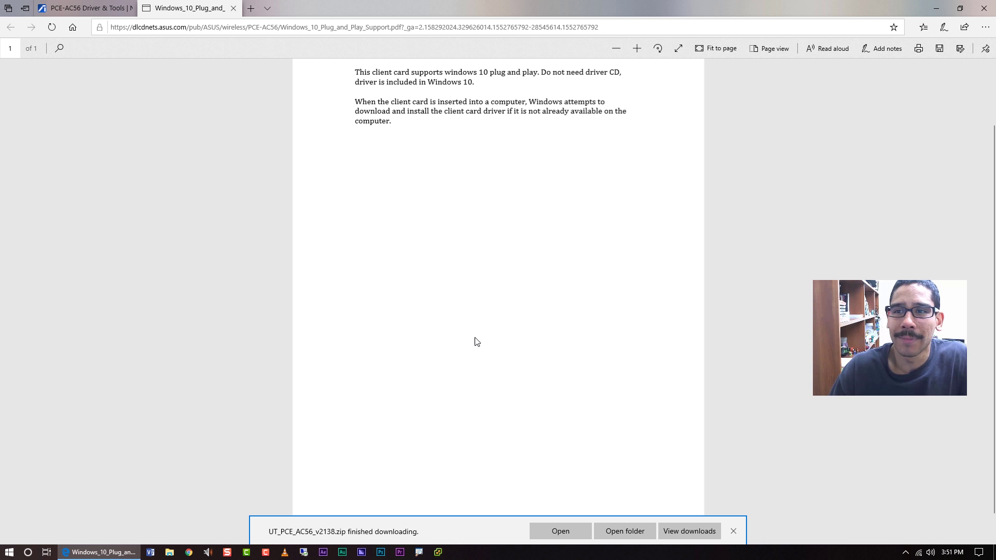
{"action": "left_click", "coordinate": [86, 8]}
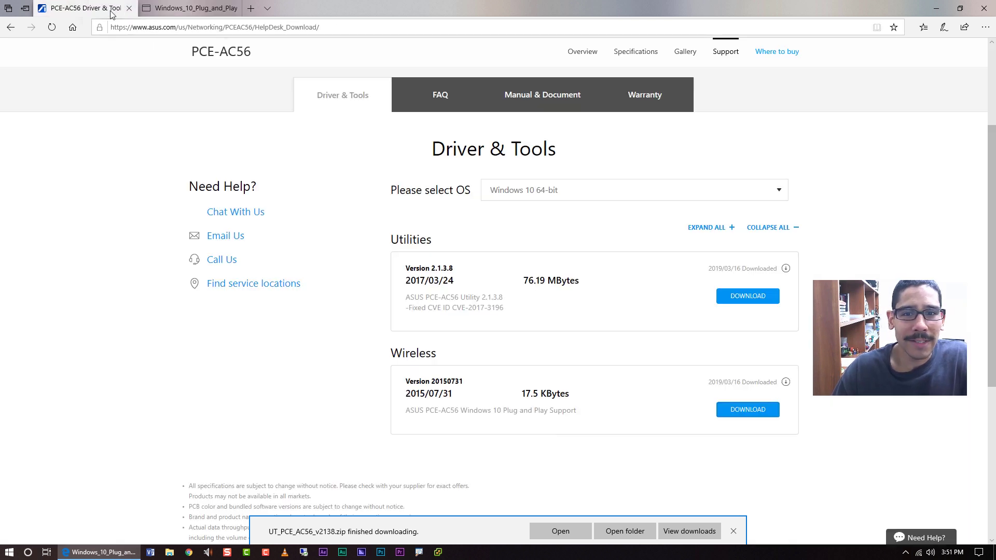
- Close Edge with all its tabs and move the zip onto open desktop space
{"action": "left_click", "coordinate": [984, 8]}
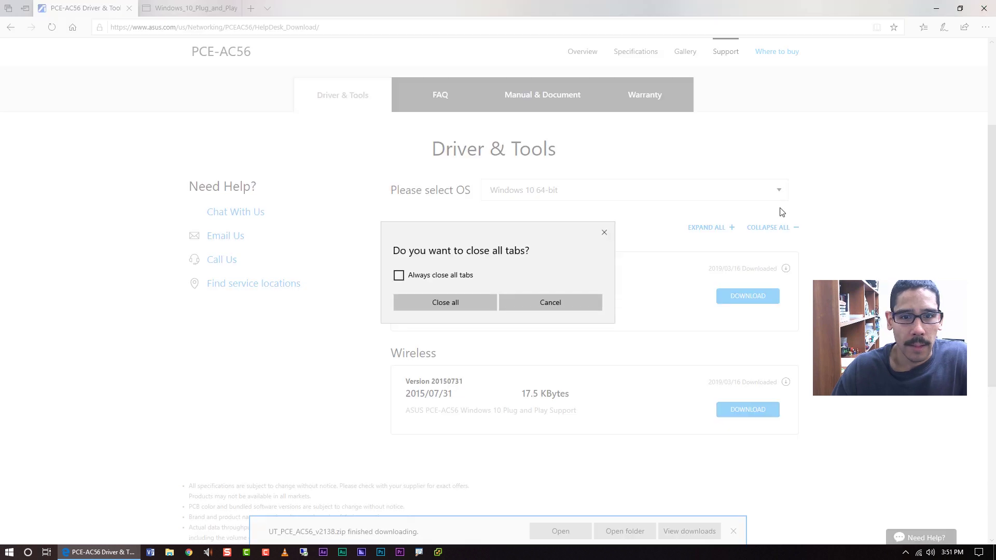
{"action": "left_click", "coordinate": [475, 305]}
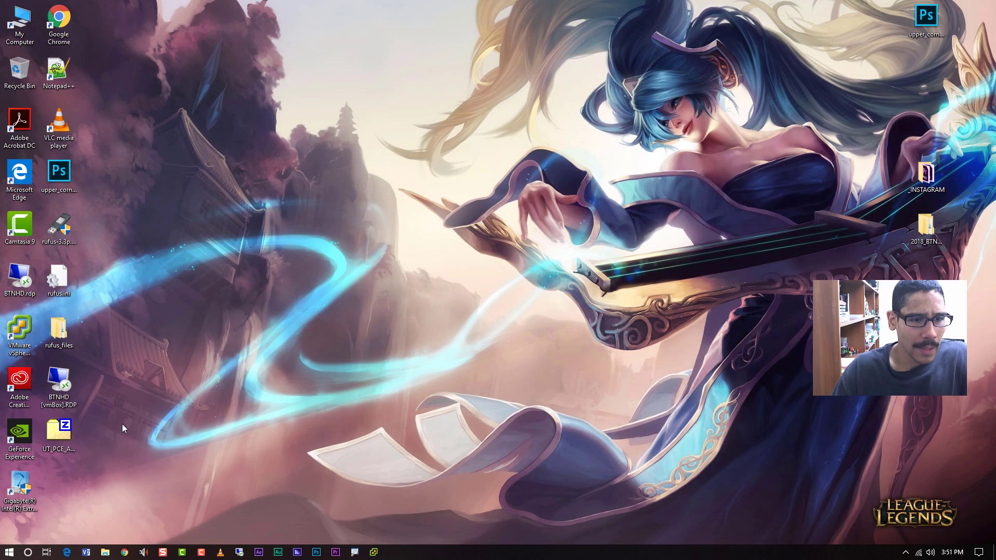
{"action": "left_click_drag", "start_coordinate": [59, 430], "coordinate": [255, 231]}
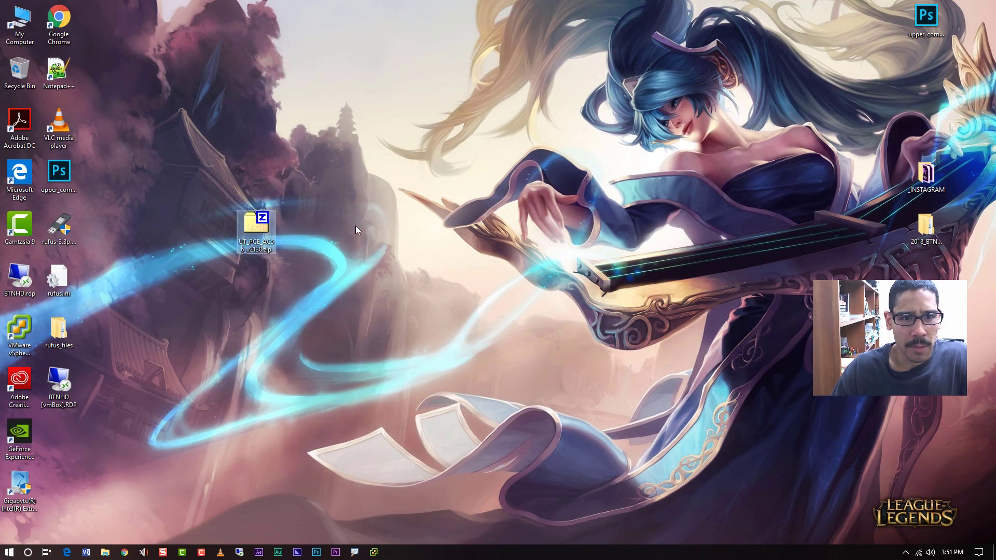
- Extract UT_PCE_AC56_v2138.zip to the desktop with 7-Zip and drag the zip to the Recycle Bin
{"action": "right_click", "coordinate": [256, 223]}
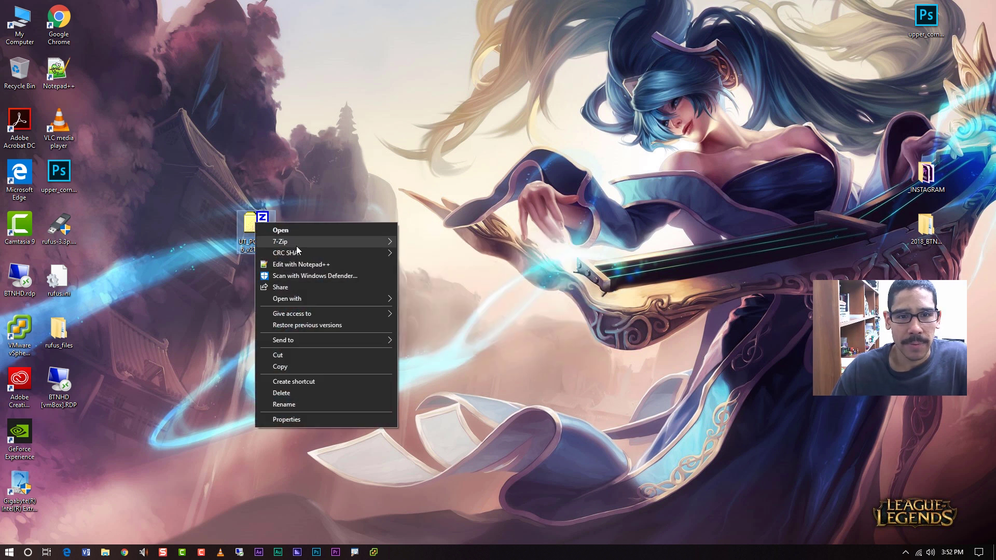
{"action": "left_click", "coordinate": [447, 266]}
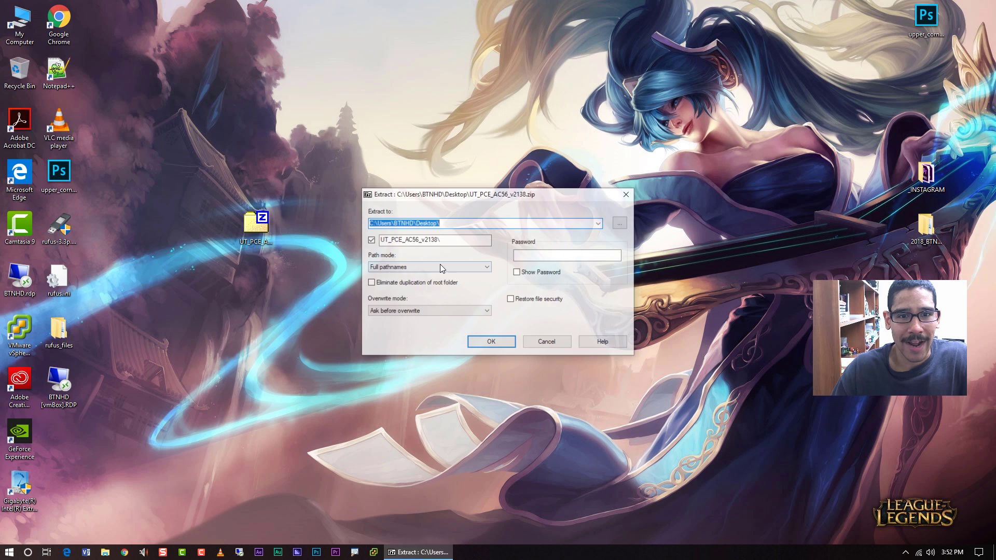
{"action": "left_click", "coordinate": [489, 344]}
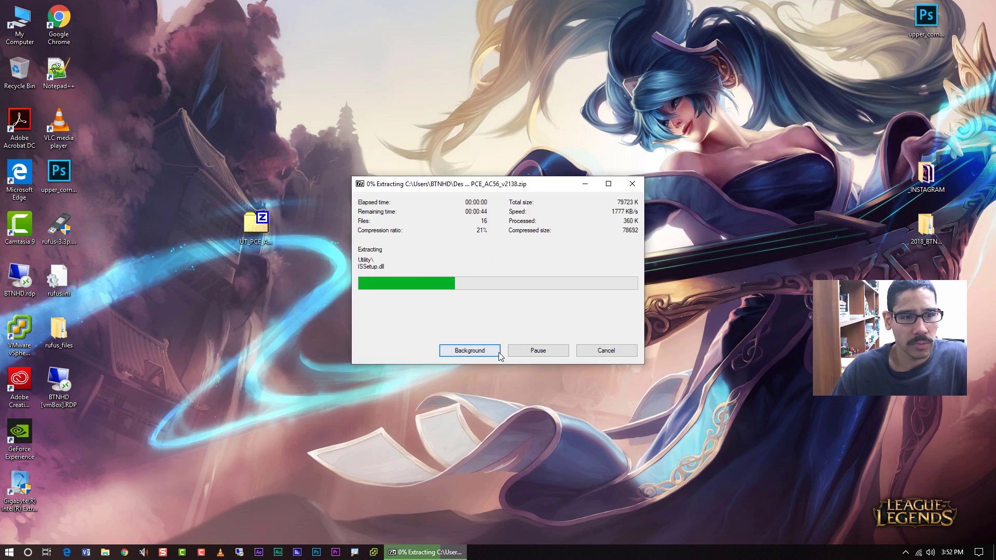
{"action": "left_click_drag", "start_coordinate": [256, 228], "coordinate": [19, 71]}
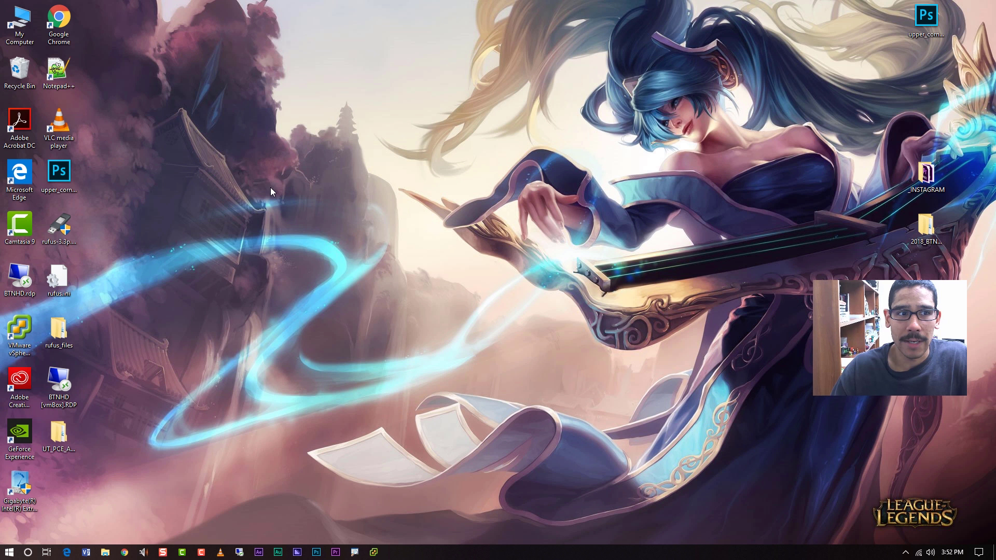
{"action": "double_click", "coordinate": [57, 435]}
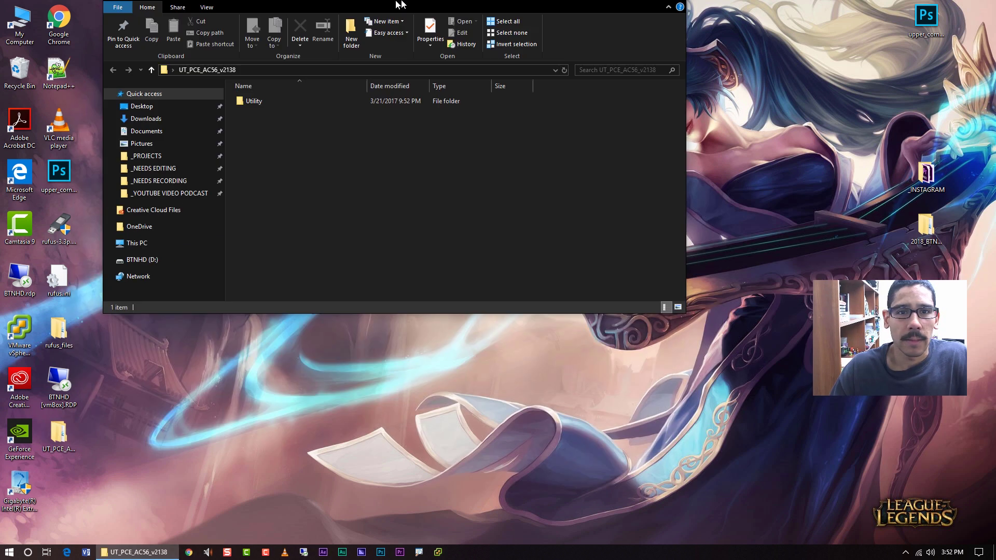
- Open the extracted Utility folder and run setup.exe as administrator
{"action": "double_click", "coordinate": [401, 4]}
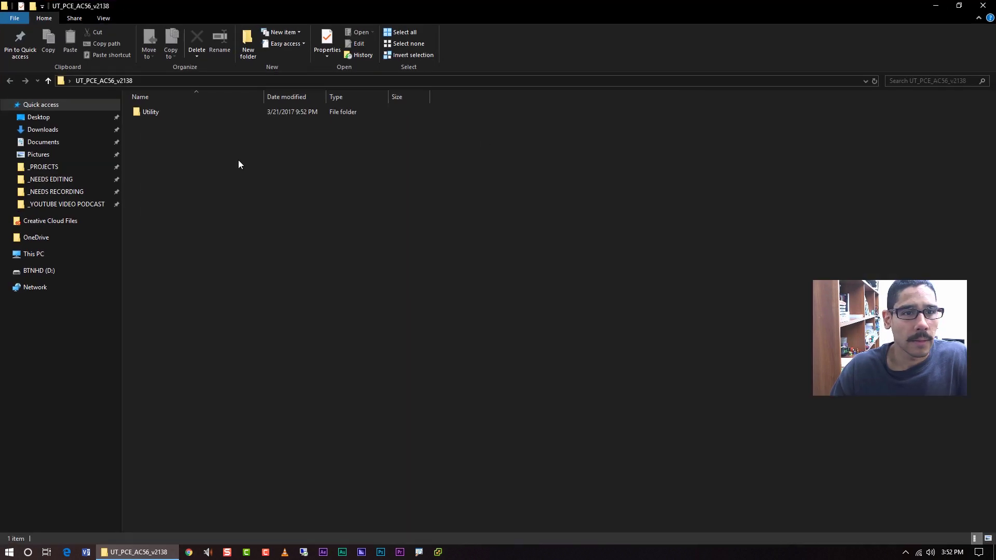
{"action": "double_click", "coordinate": [154, 110]}
{"action": "right_click", "coordinate": [162, 430]}
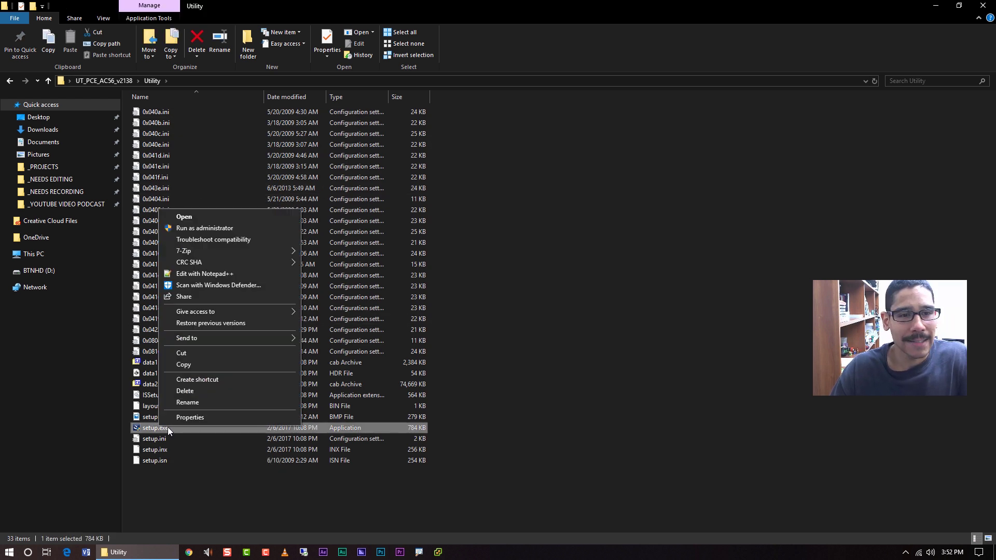
{"action": "left_click", "coordinate": [210, 227]}
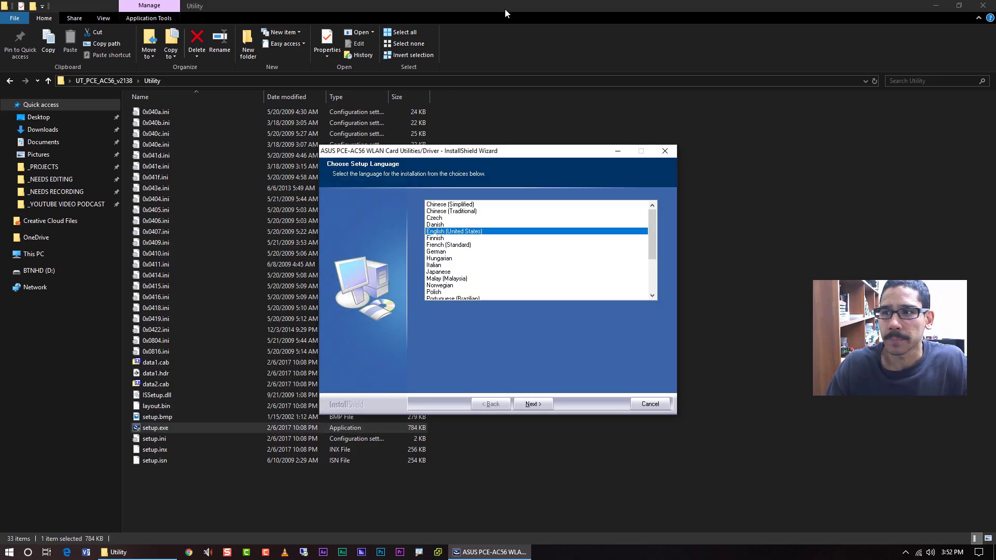
- Install the PCE-AC56 utilities in English (United States) with default destination and program folders
{"action": "key", "text": "super+m"}
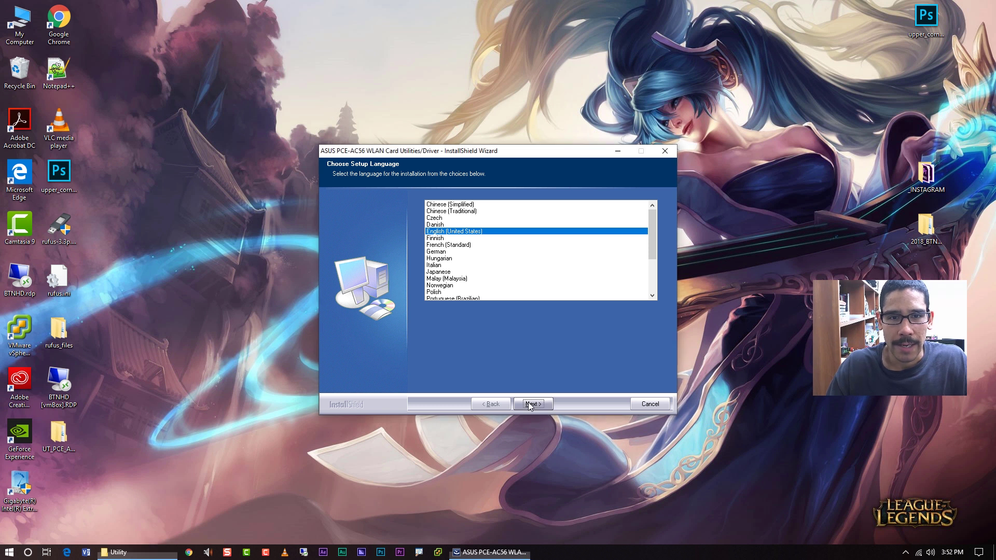
{"action": "left_click", "coordinate": [532, 403]}
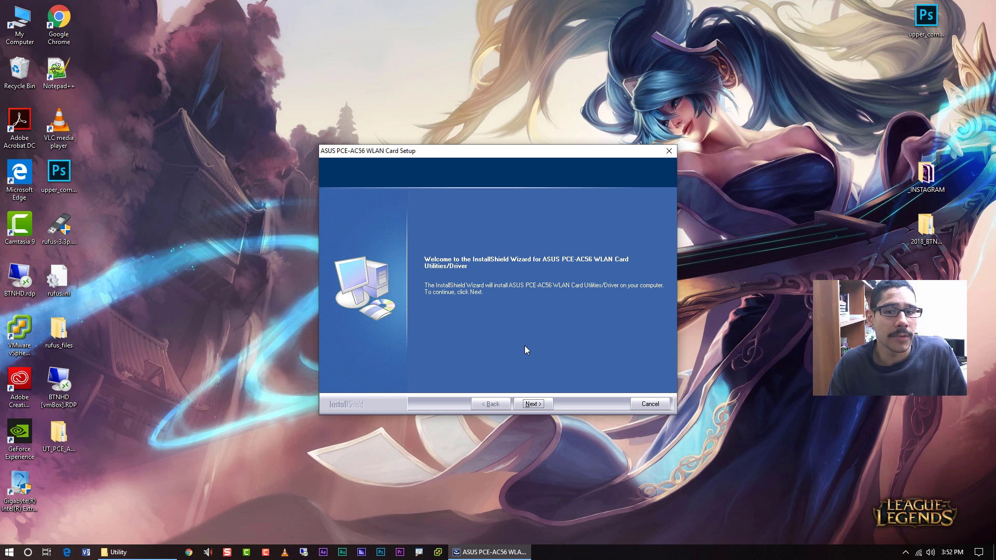
{"action": "left_click", "coordinate": [541, 404]}
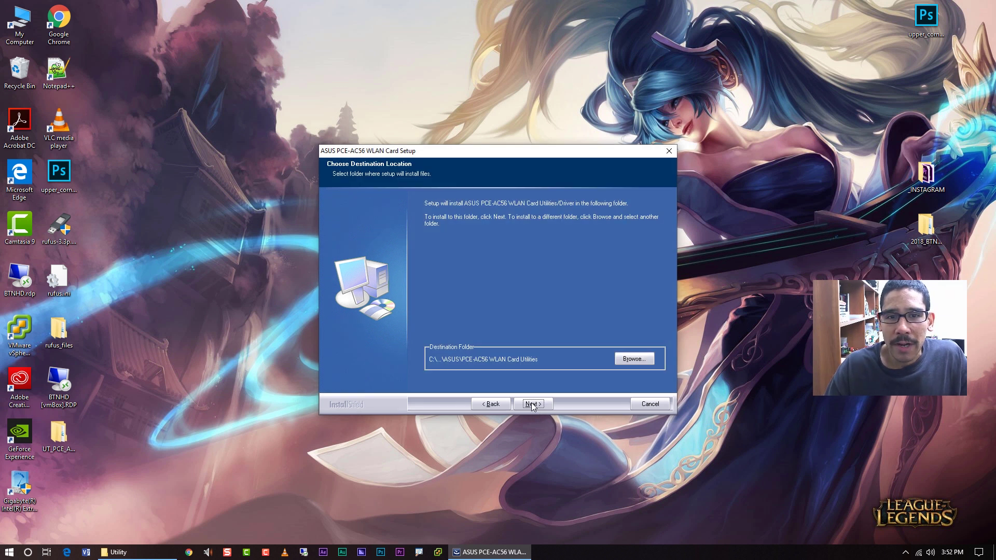
{"action": "left_click", "coordinate": [530, 408]}
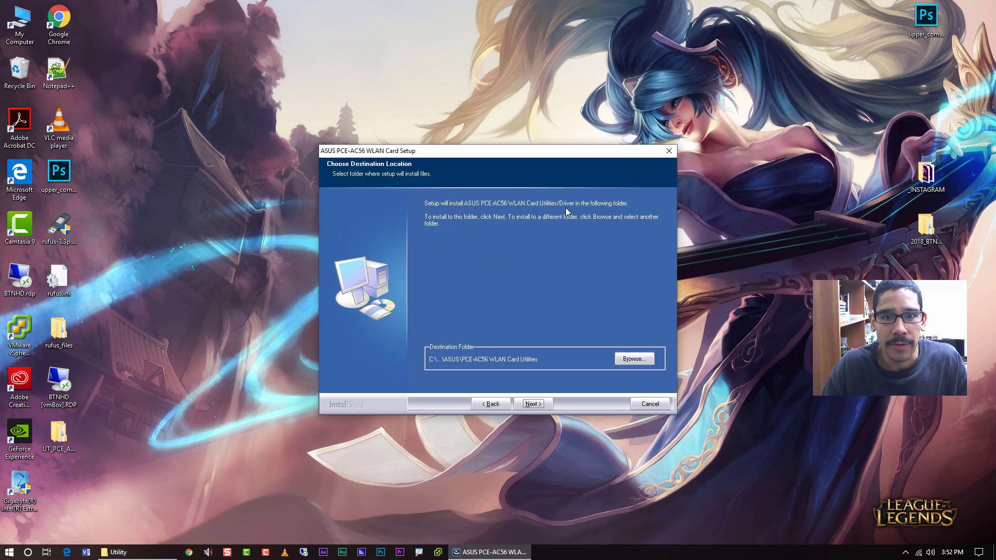
{"action": "left_click", "coordinate": [532, 407]}
{"action": "left_click", "coordinate": [532, 407]}
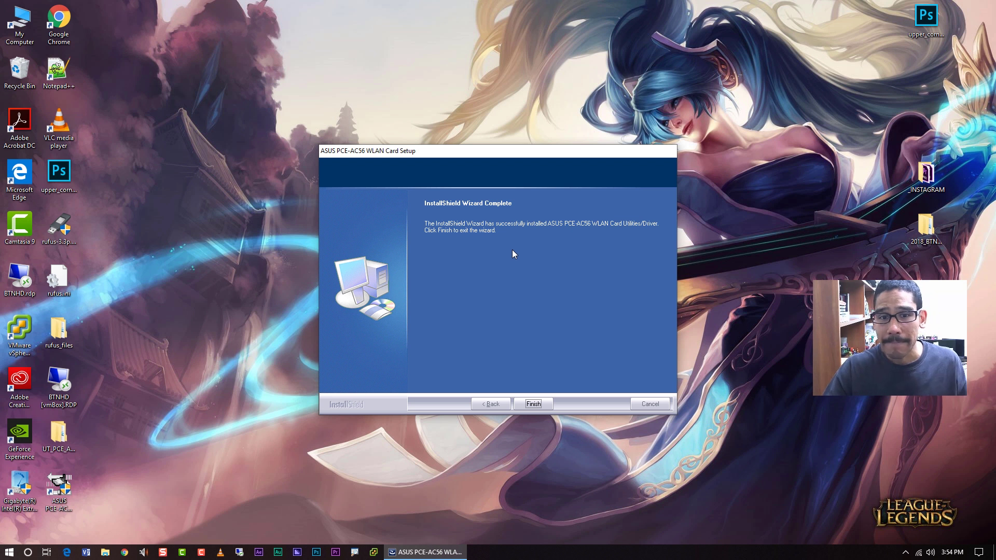
{"action": "left_click", "coordinate": [532, 404]}
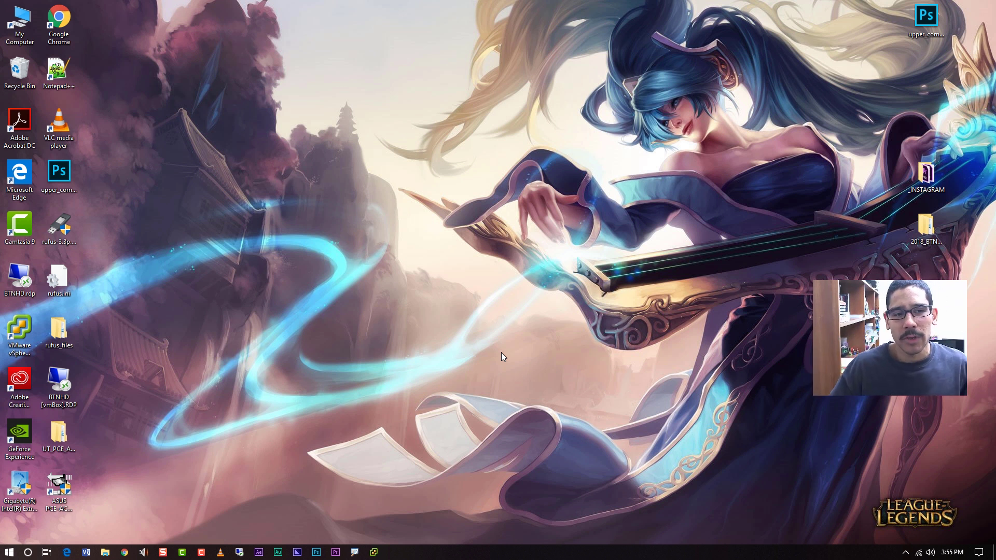
{"action": "left_click", "coordinate": [58, 485]}
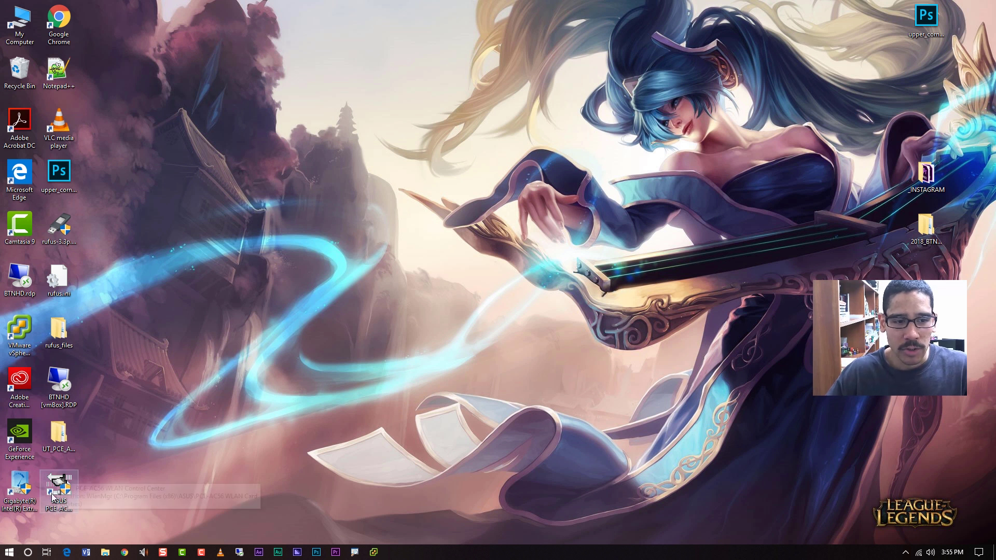